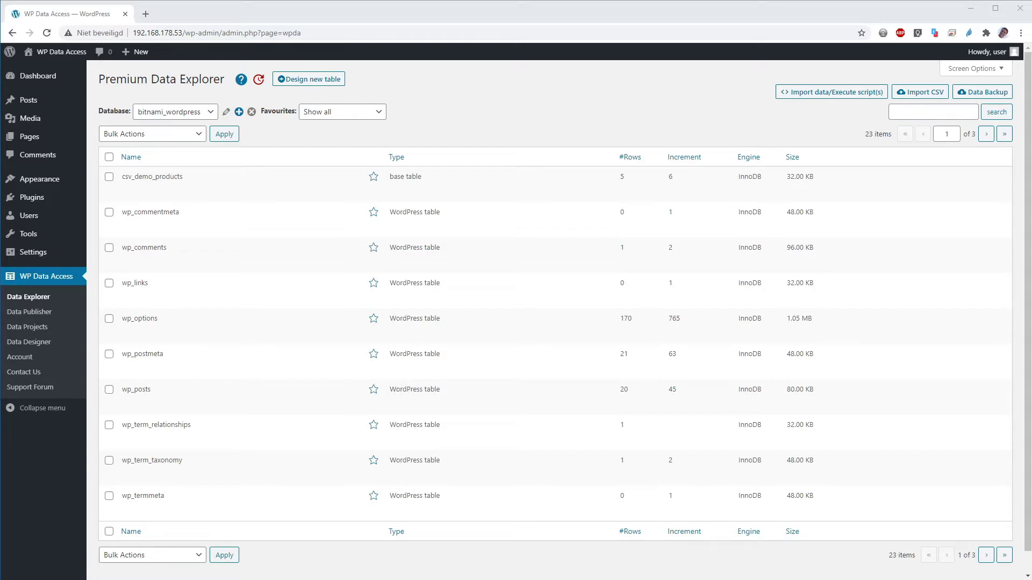
Browse the five csv_demo_products rows, then go to the empty Data Publisher publication list
left_click(187, 190)
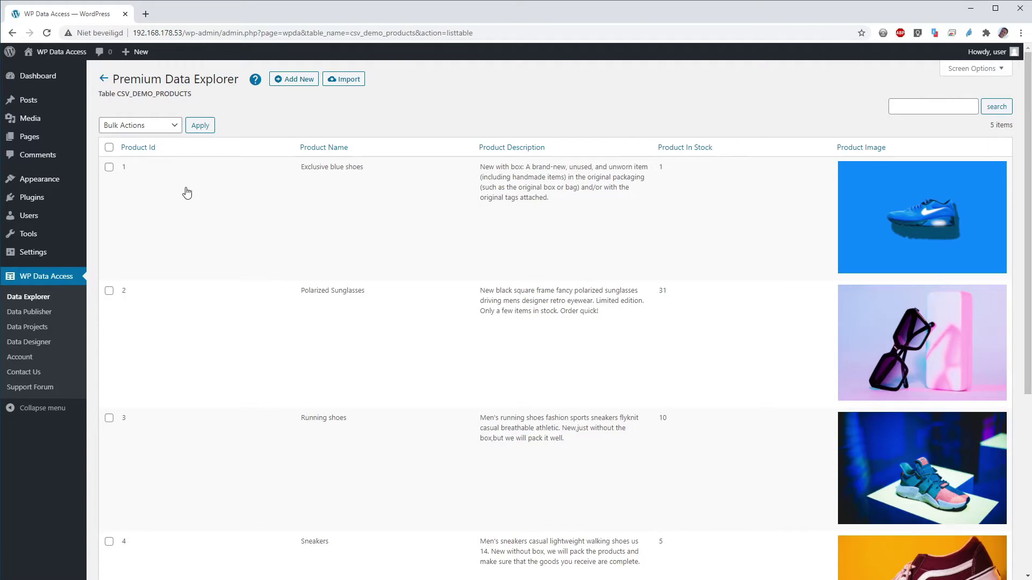
left_click(34, 312)
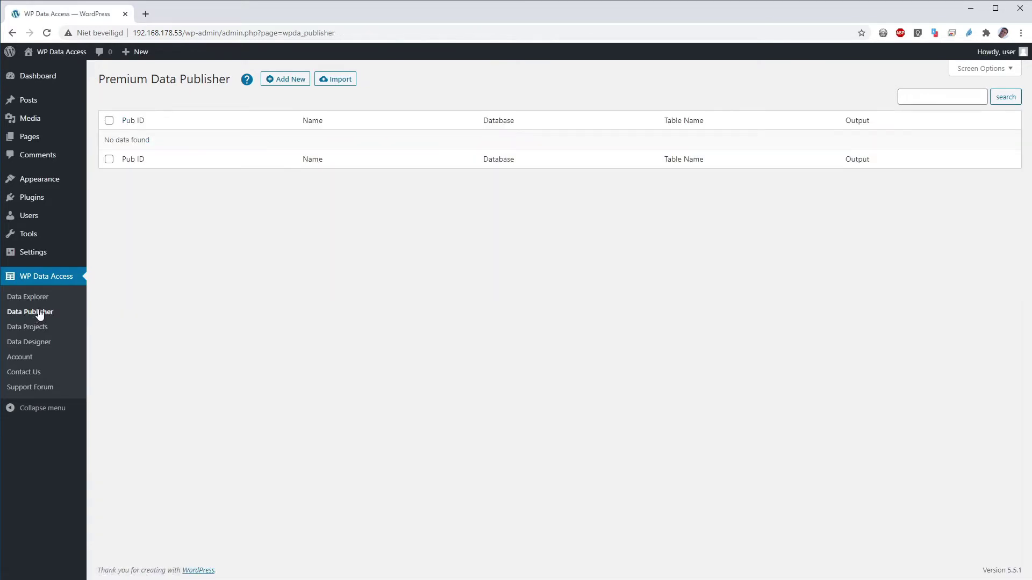
Start a new publication named Demo Products using the suggested name
left_click(287, 81)
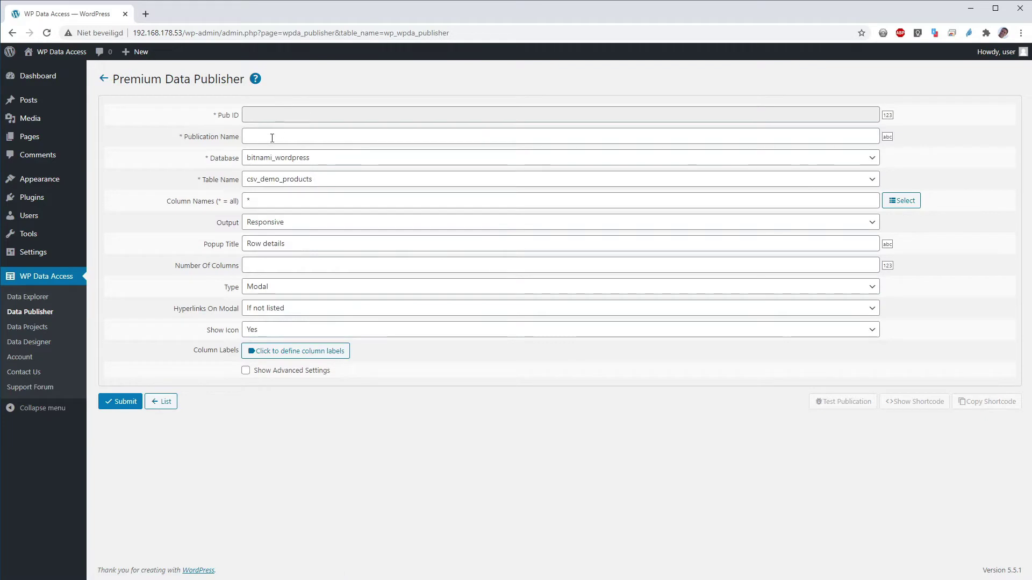
left_click(272, 138)
left_click(276, 160)
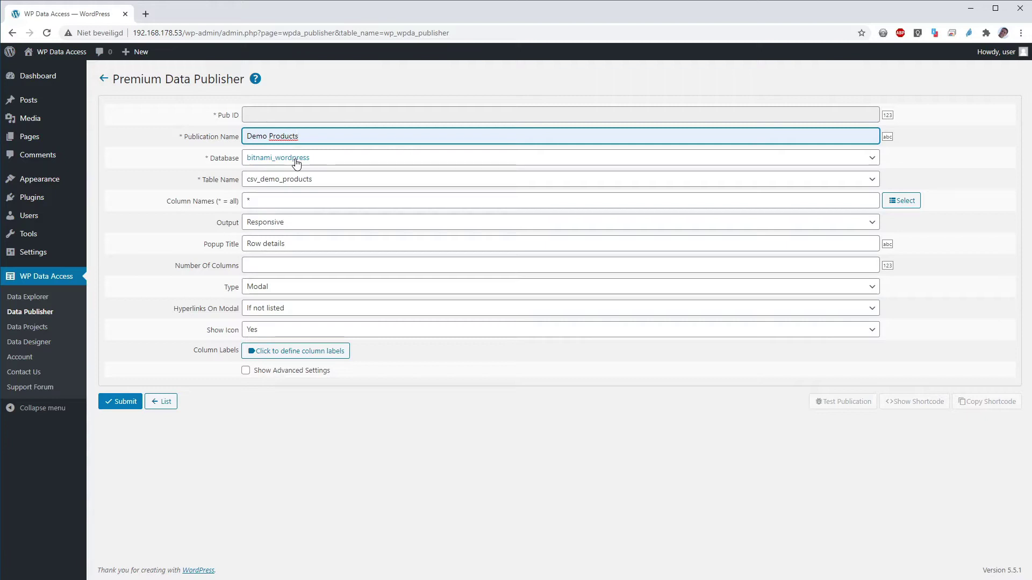
Try the rdb:wpda database and its state table, then set the database back to bitnami_wordpress
left_click(338, 161)
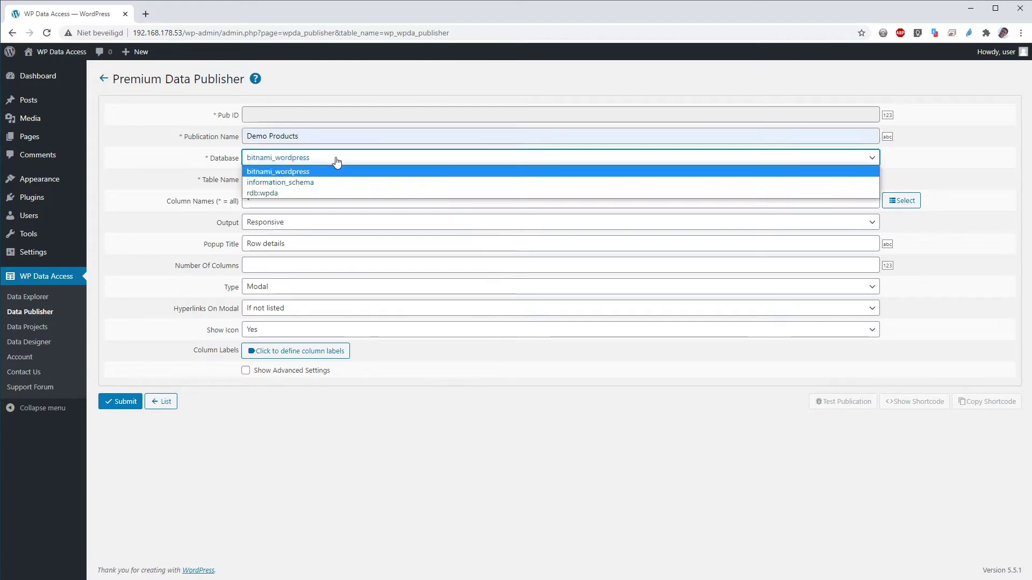
left_click(276, 193)
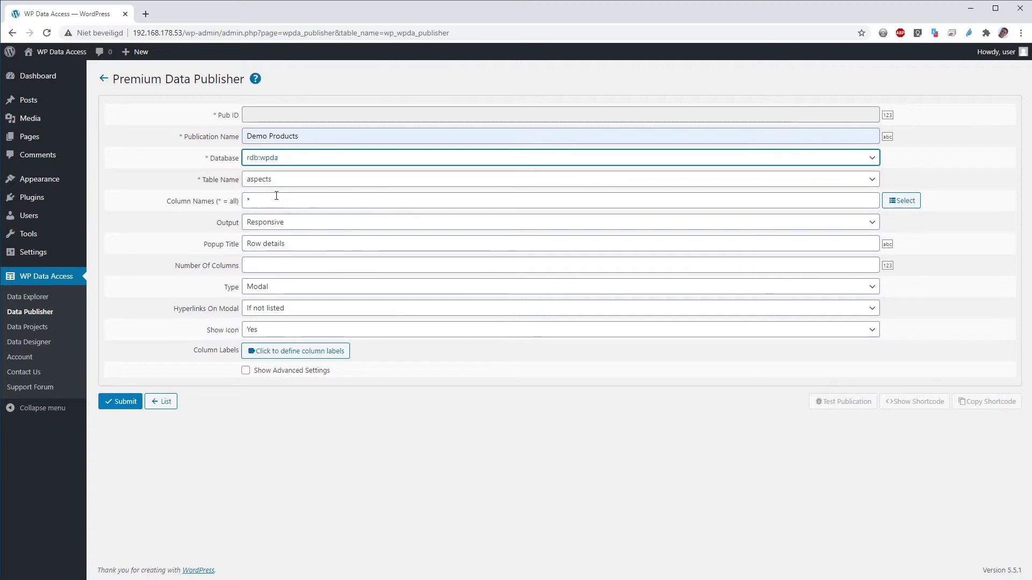
left_click(262, 184)
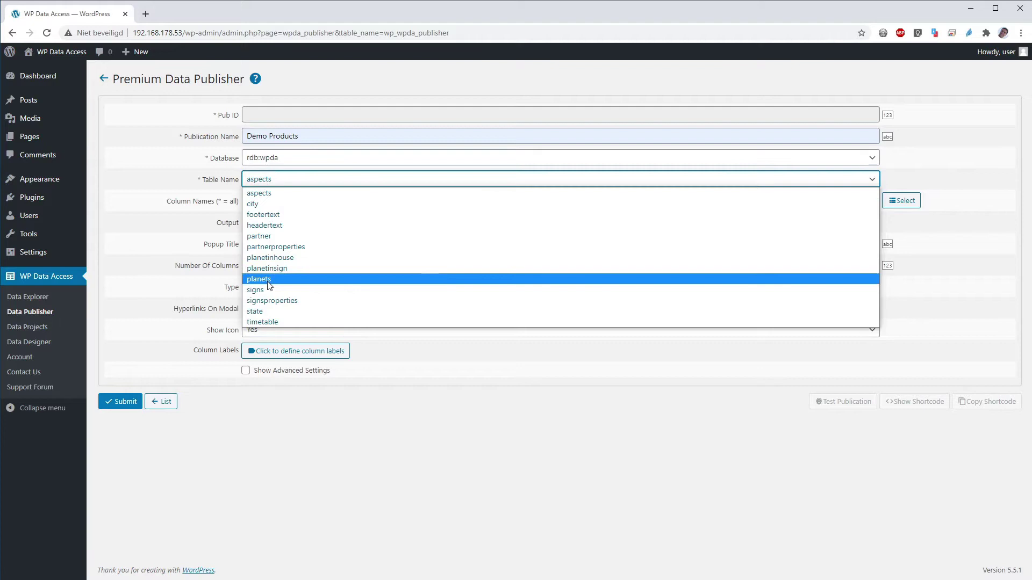
left_click(263, 313)
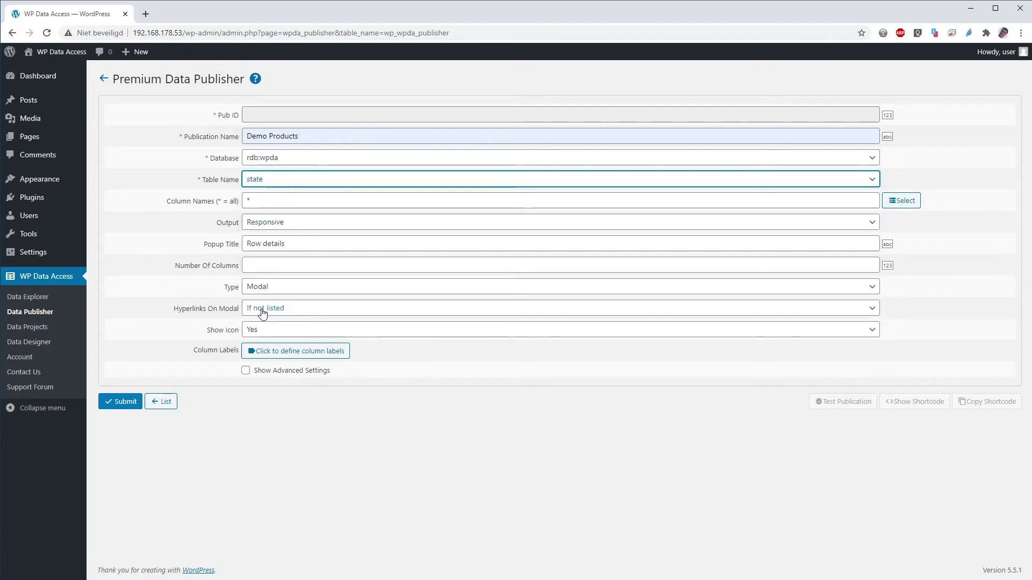
left_click(285, 159)
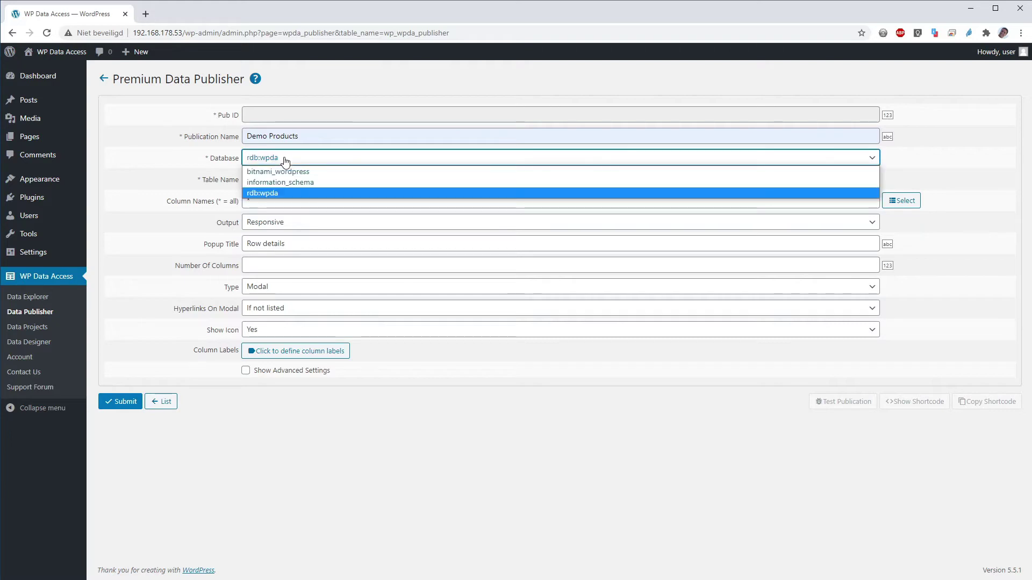
left_click(285, 172)
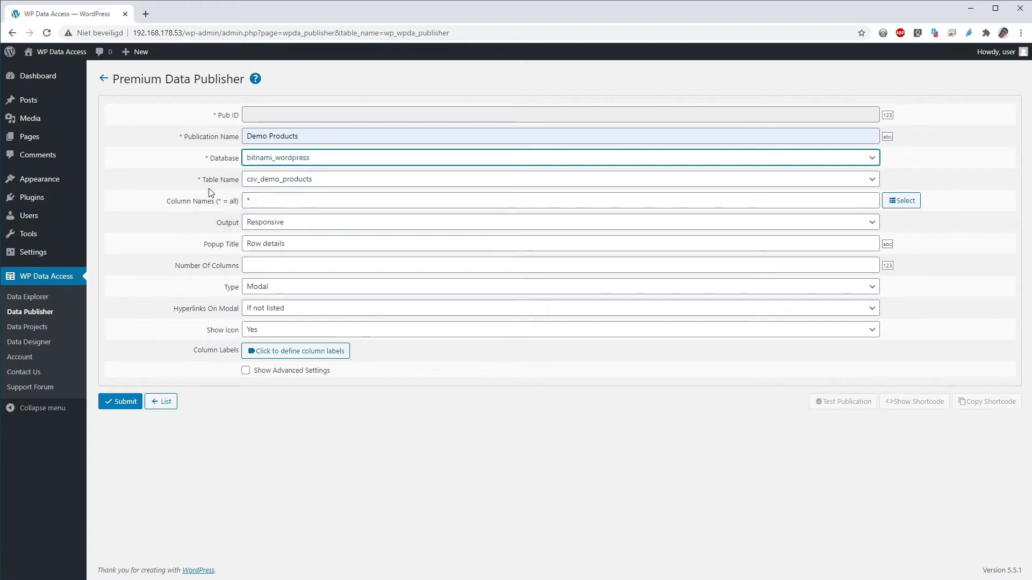
Submit the Demo Products publication as Pub ID 10 and preview it as a product table
left_click(114, 403)
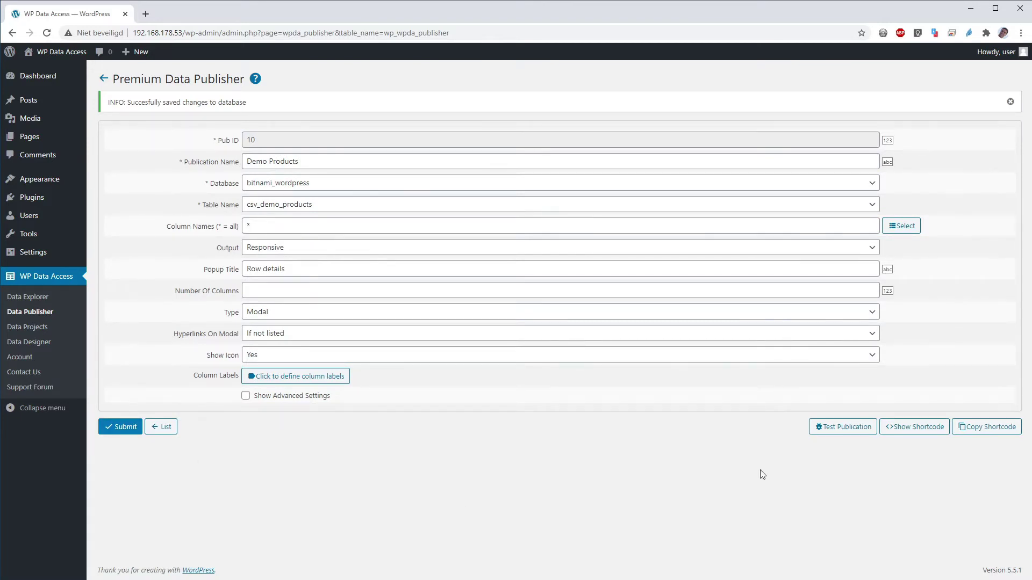
left_click(844, 428)
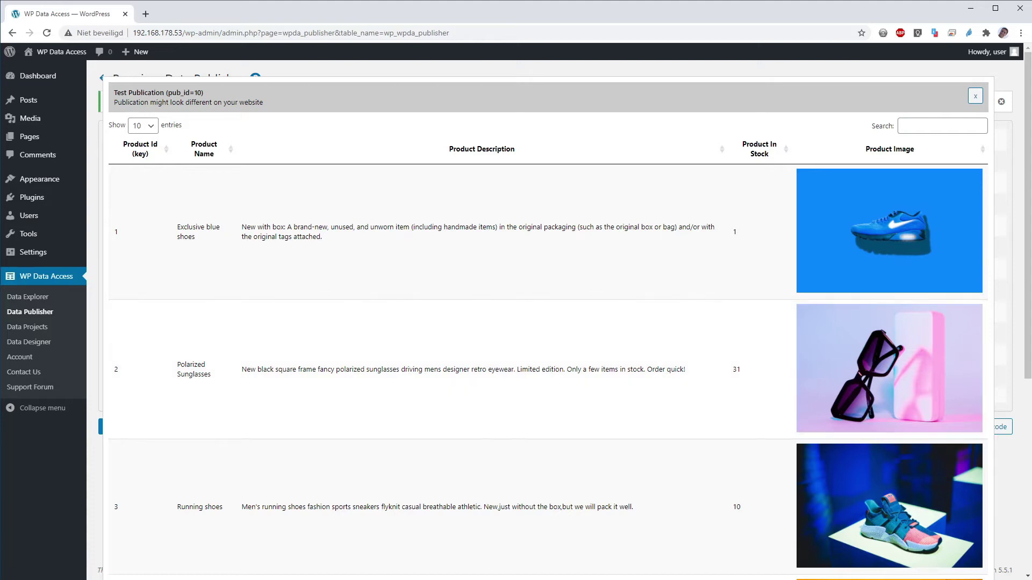
Close the Test Publication preview to return to the Demo Products settings
left_click(975, 97)
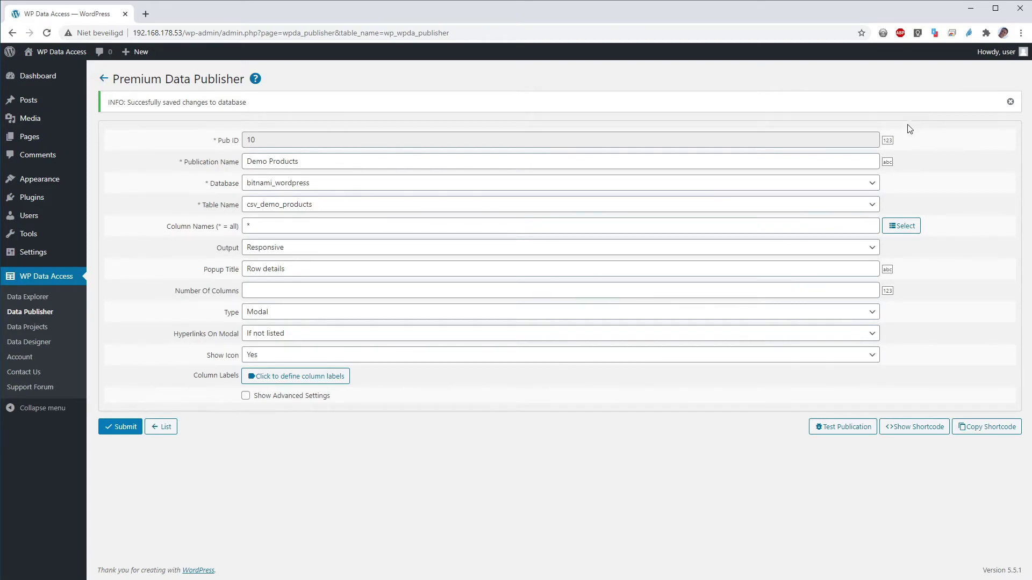
Copy the publication's shortcode and open the Data Publisher Demo page for editing in a new tab
left_click(988, 433)
mouse_move(60, 52)
right_click(33, 71)
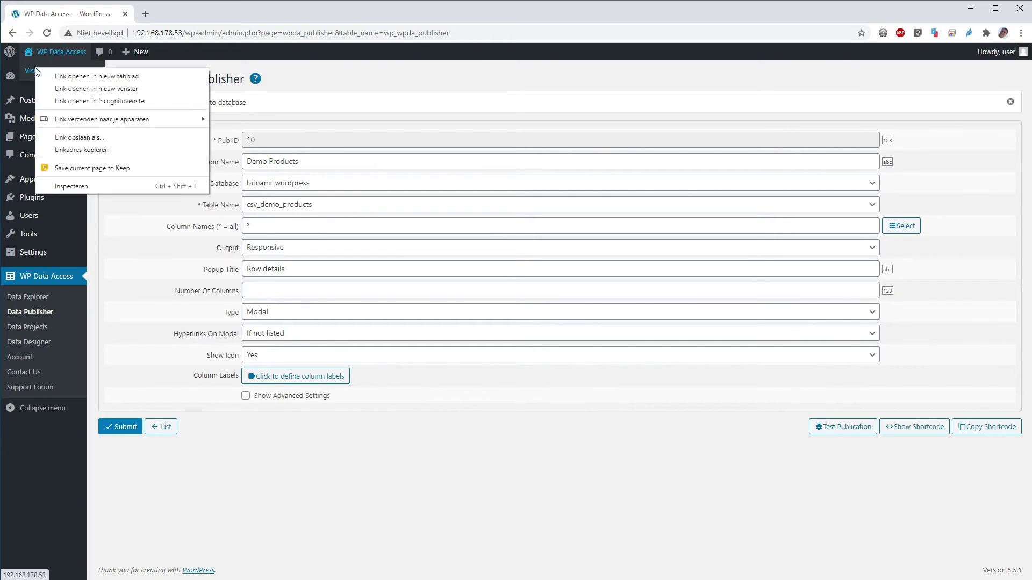
left_click(70, 76)
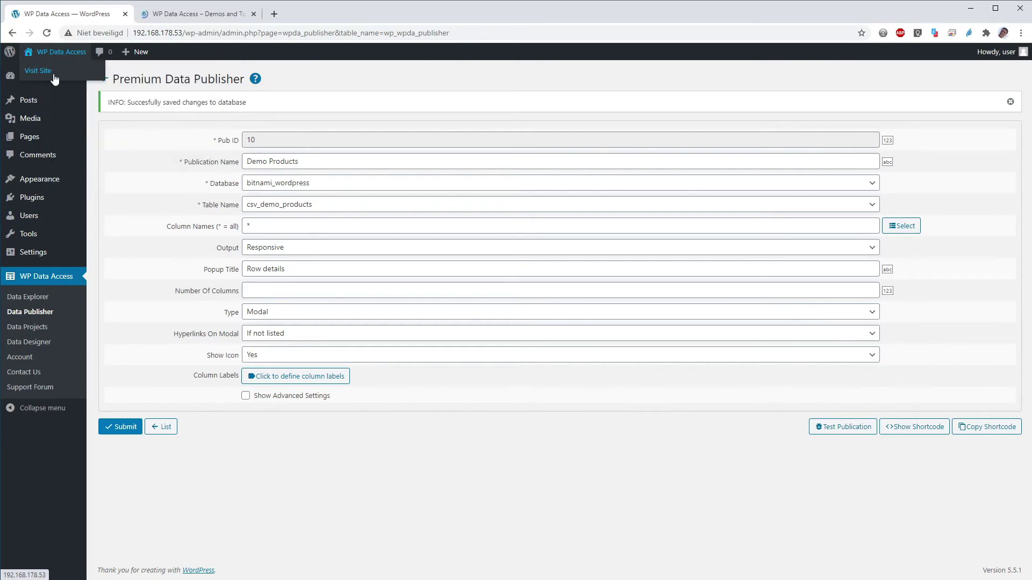
left_click(182, 15)
left_click(217, 207)
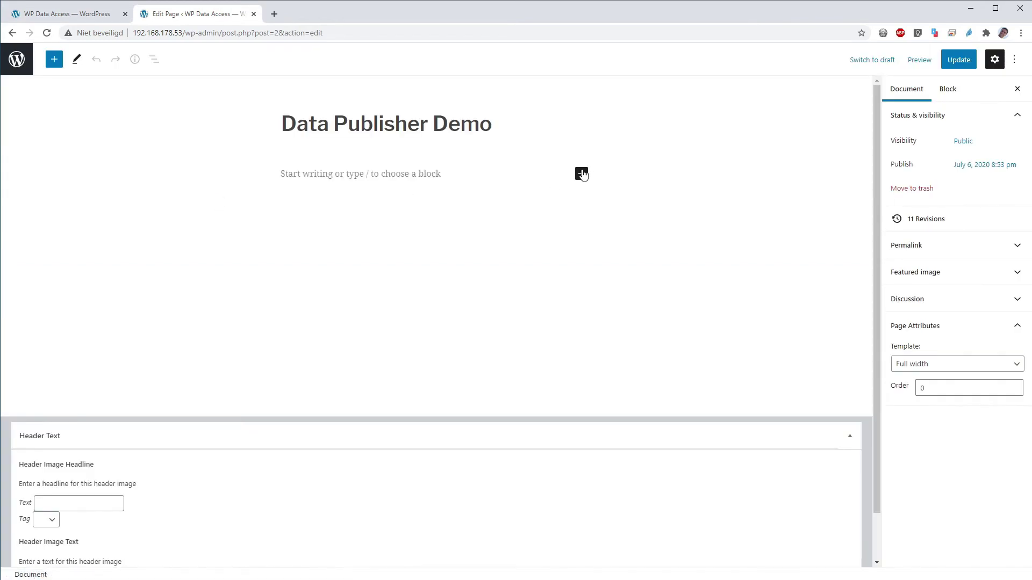
Paste [wpdataaccess pub_id="10"] into a new Shortcode block, update the page and view it live
left_click(581, 173)
left_click(658, 255)
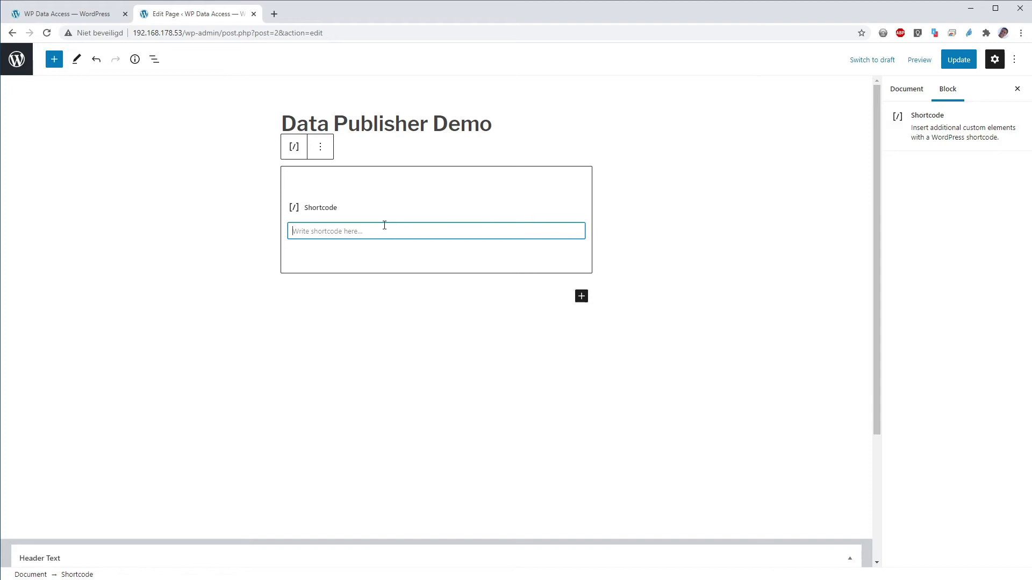
key("ctrl+v")
left_click(959, 59)
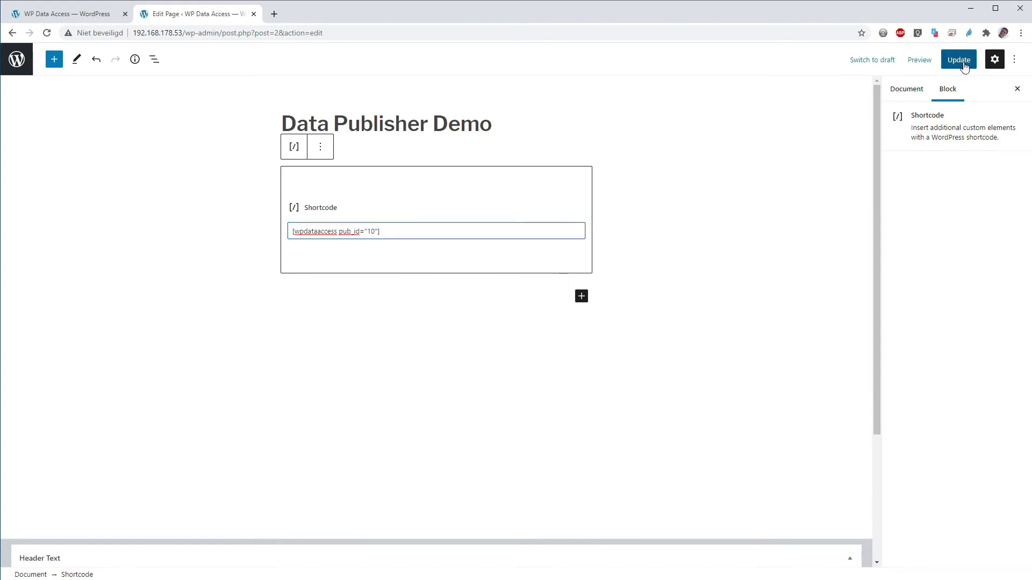
left_click(105, 548)
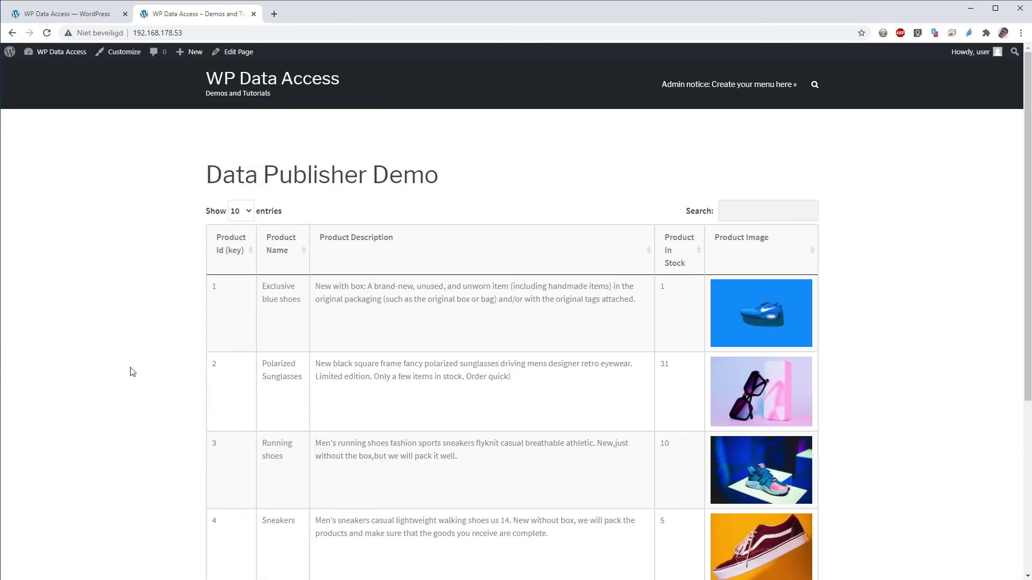
scroll(465, 363, "down", 1)
scroll(463, 355, "down", 5)
scroll(462, 352, "up", 5)
Show Demo Products' advanced settings and start editing the Table options (advanced) field
left_click(97, 20)
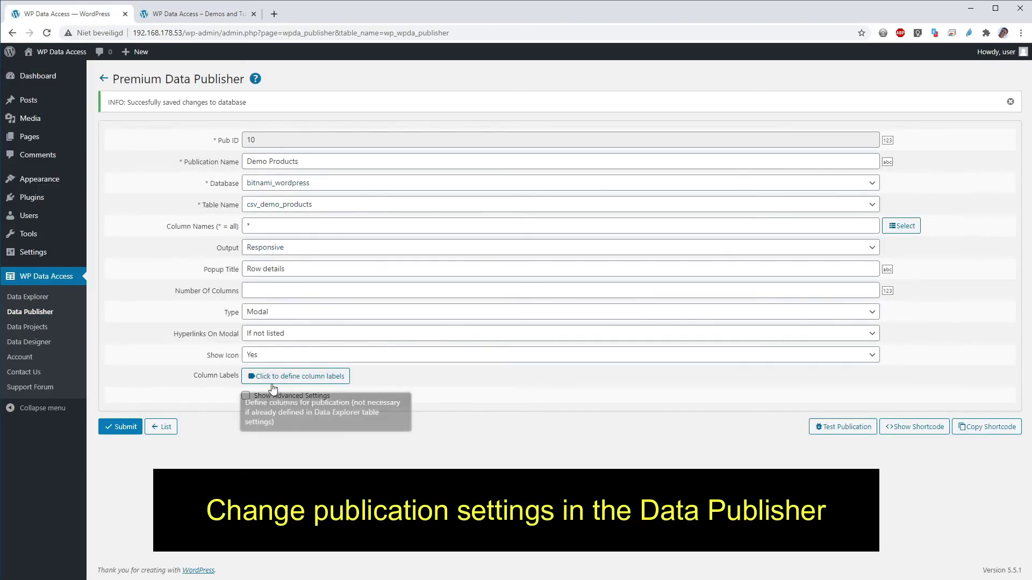
left_click(263, 396)
scroll(263, 401, "down", 2)
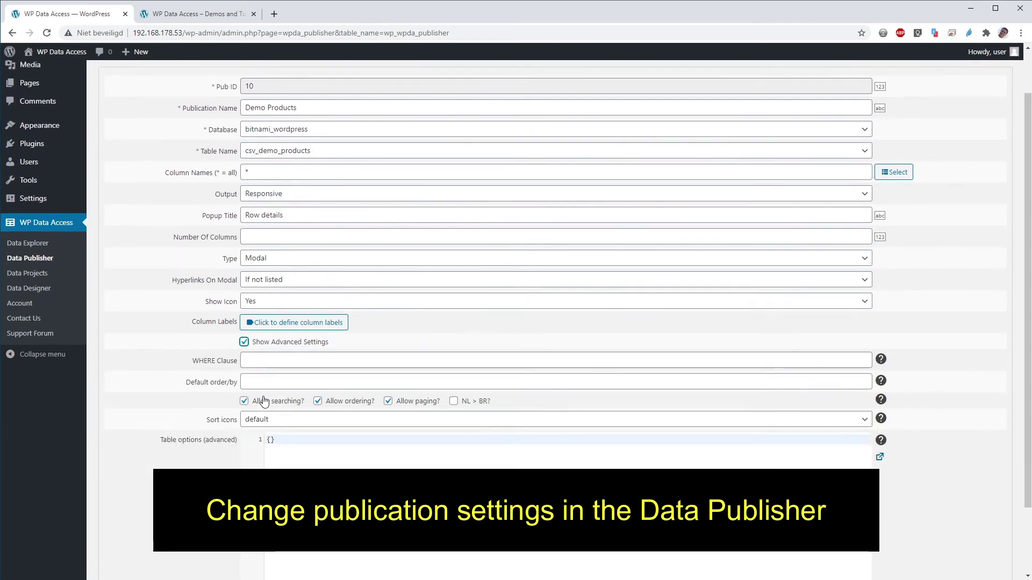
scroll(264, 401, "up", 2)
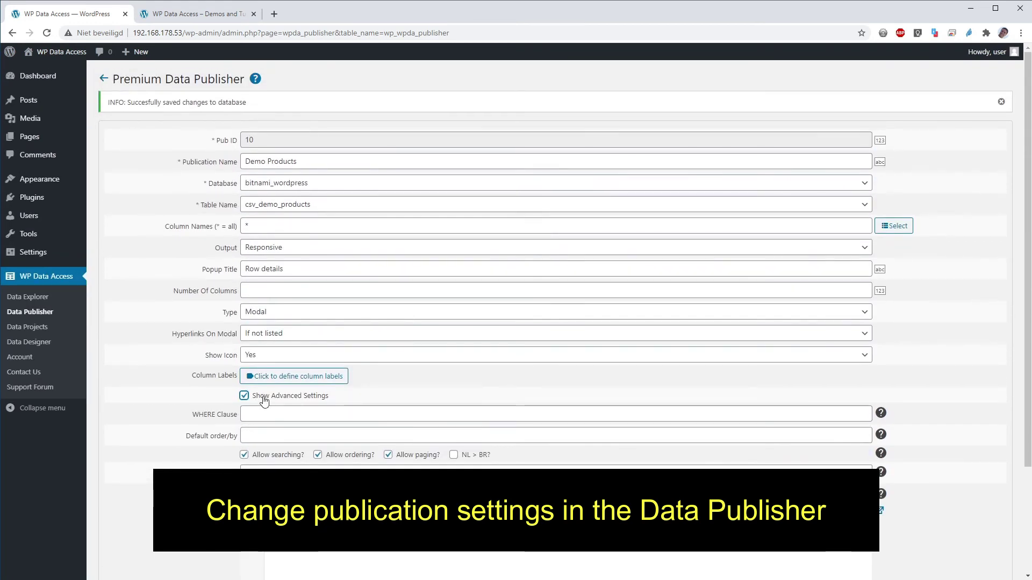
scroll(263, 400, "down", 3)
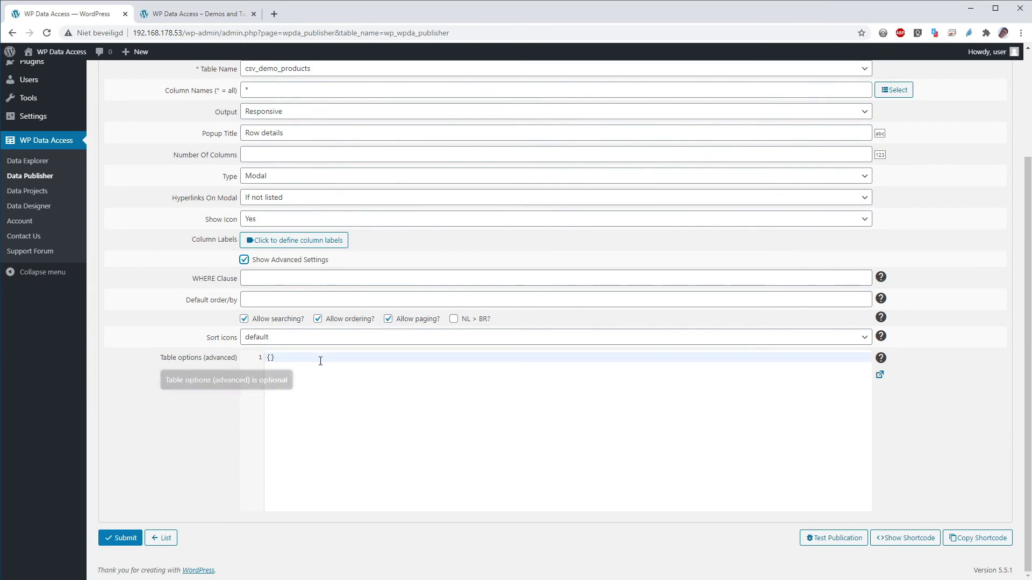
left_click(304, 359)
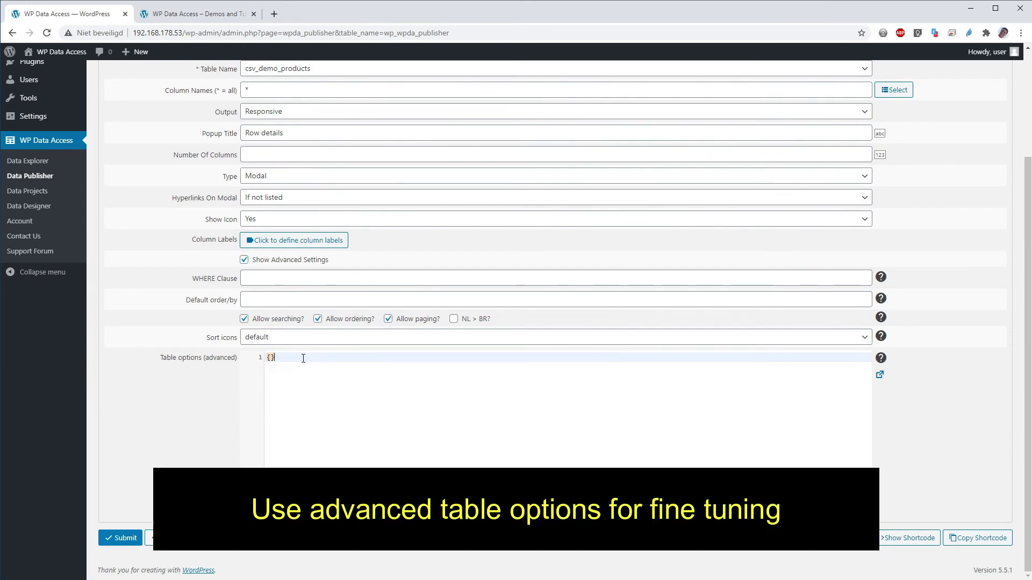